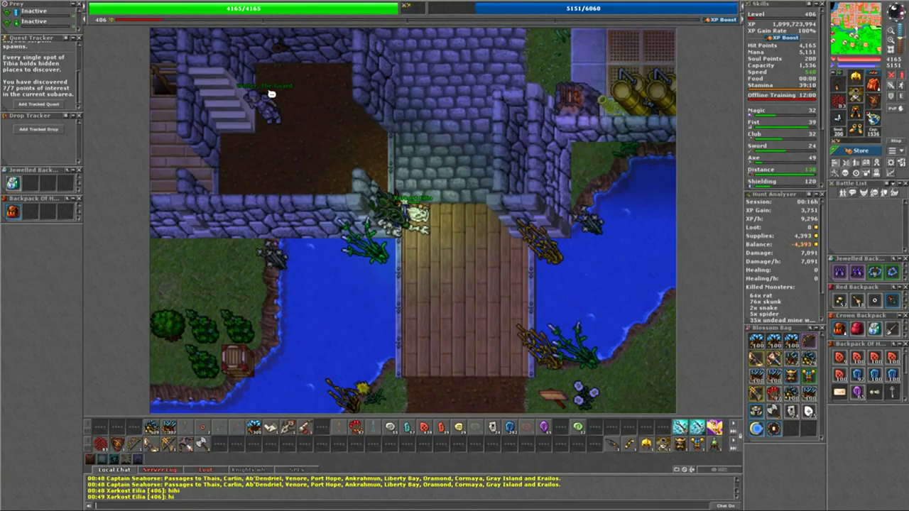
Cast haste, walk south across the bridge, and firebomb the first skunk group.
key("F3")
key("Down")
key("Down")
key("Down")
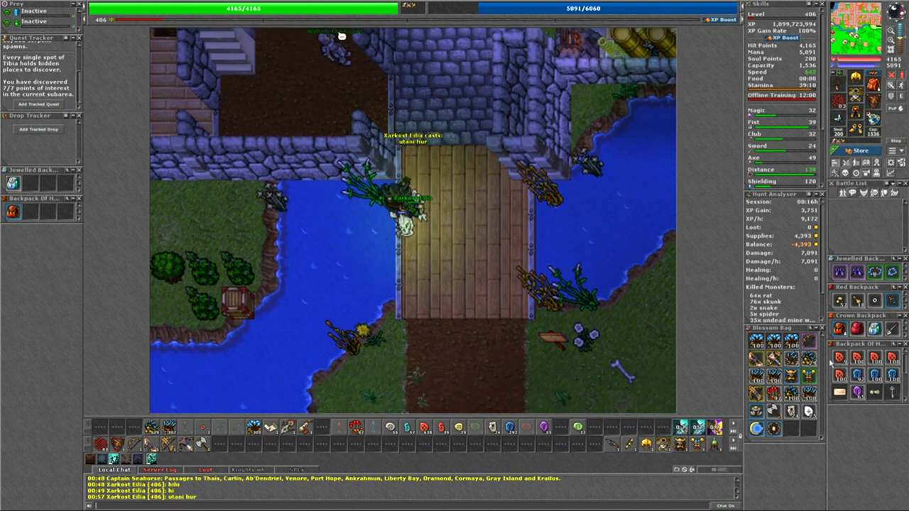
key("Down")
key("Down")
key("Down")
key("Down")
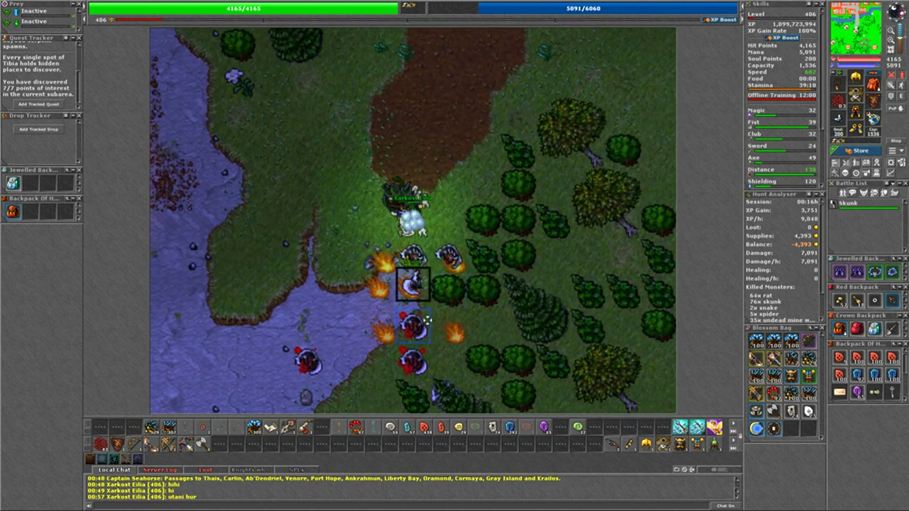
key("Left")
key("F1")
left_click(461, 250)
Firebomb two more skunks while moving west toward the water.
key("Left")
key("Left")
key("Left")
left_click(383, 155)
key("Left")
key("Left")
key("Left")
key("Left")
key("Left")
key("Left")
key("Left")
key("Left")
key("Left")
key("Left")
key("Left")
key("Down")
key("Down")
key("Down")
key("Down")
key("Down")
key("Down")
key("Down")
left_click(419, 313)
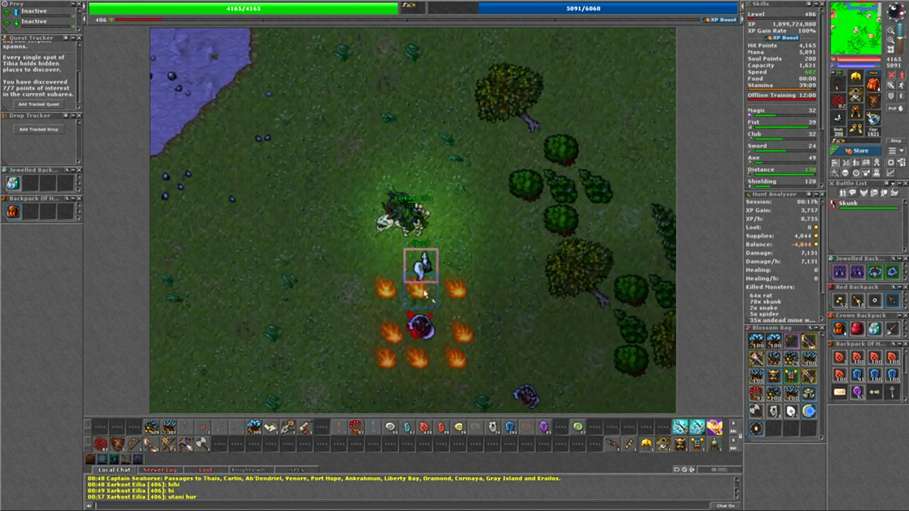
Head north-west toward the lake shore, recasting haste along the way.
key("Left")
key("Left")
key("Left")
key("Left")
key("Left")
key("Up")
key("Up")
key("Up")
key("Up")
key("Up")
key("Left")
key("Up")
key("Up")
key("Up")
key("Up")
key("Up")
key("Up")
key("Up")
key("Up")
key("Up")
key("Up")
key("Left")
key("Up")
key("Up")
Move north-west to the lake and firebomb the skunks there.
key("Up")
key("Up")
key("Up")
key("Left")
key("Left")
key("Left")
left_click(360, 206)
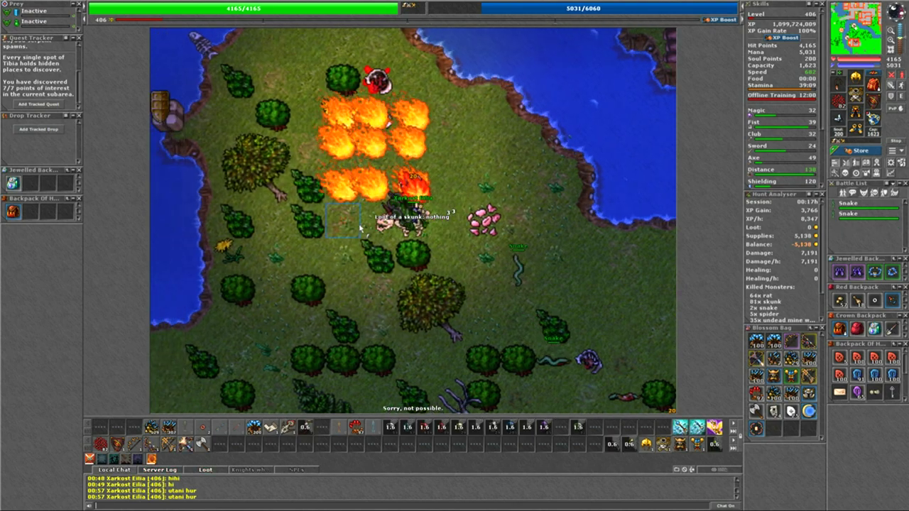
Walk south-west from the lake toward the river.
key("Left")
key("Left")
key("Left")
key("Down")
key("Left")
key("Left")
key("Down")
key("Down")
key("Down")
key("Down")
key("Left")
key("Down")
key("Down")
key("Left")
key("Up")
key("Down")
Cross east through the forest and continue south past the house.
key("Right")
key("Right")
key("Right")
key("Right")
key("Right")
key("Up")
key("Up")
key("Up")
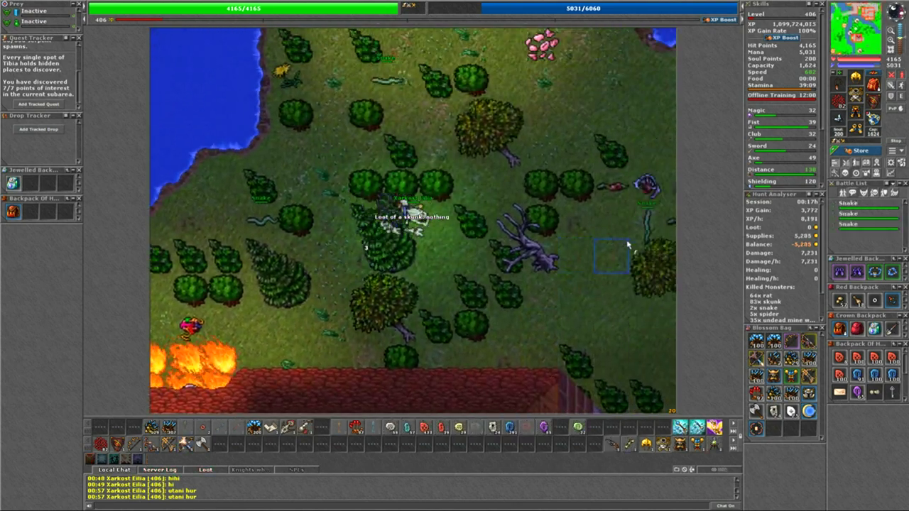
key("Right")
key("Right")
key("Right")
key("Right")
key("Right")
key("Down")
key("Down")
key("Right")
key("Right")
key("Down")
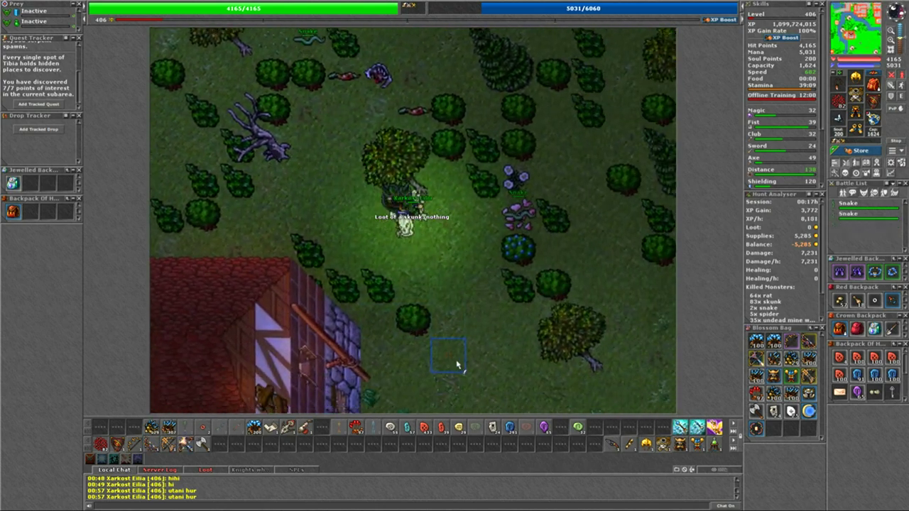
key("Down")
key("Down")
key("Down")
key("Down")
key("Down")
key("Down")
key("Down")
key("Down")
key("Down")
key("Down")
Approach the river and firebomb the skunks around the character.
key("Left")
key("Down")
key("Down")
key("Down")
key("Down")
key("Down")
key("Down")
key("Down")
key("F1")
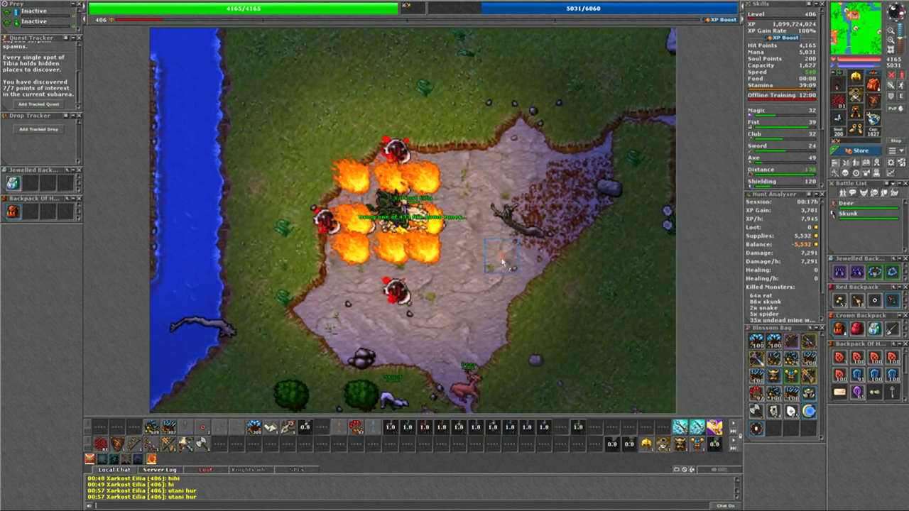
Follow the river south-east into the meadow, recasting utani hur.
key("Down")
key("Down")
key("Down")
key("Right")
key("Down")
key("Down")
key("Down")
key("Right")
key("Down")
key("Down")
key("Right")
key("Right")
key("F2")
key("Down")
key("Down")
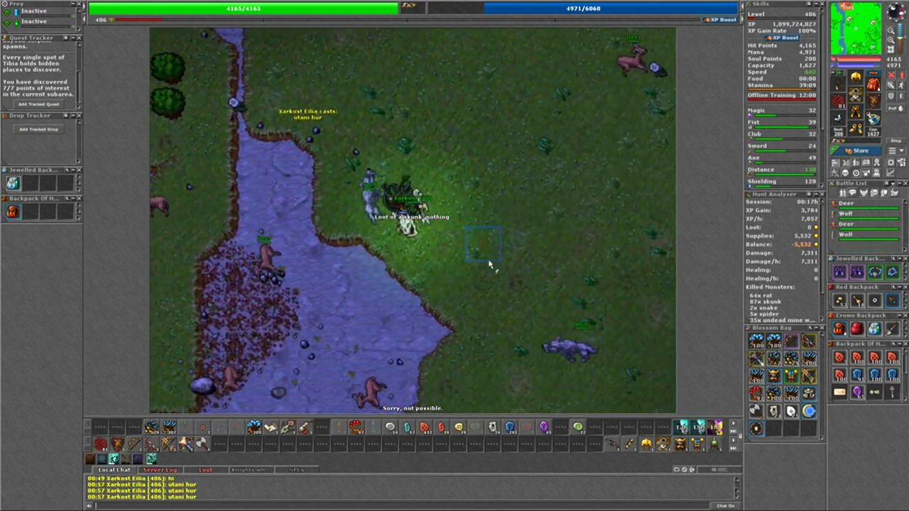